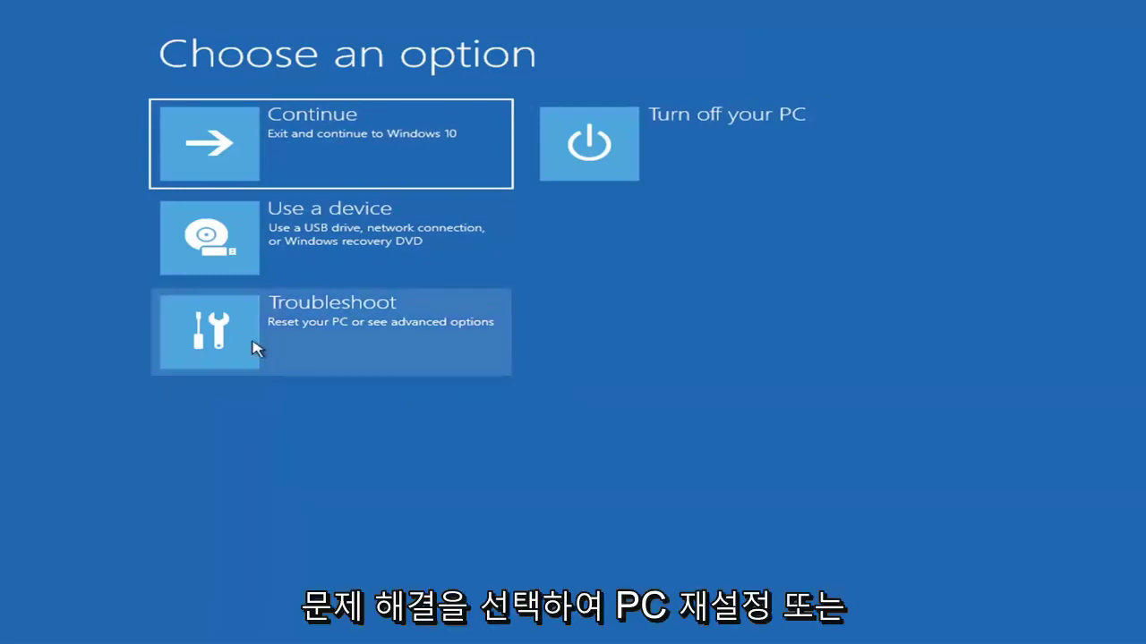
Run Startup Repair from the advanced troubleshooting options
click(430, 338)
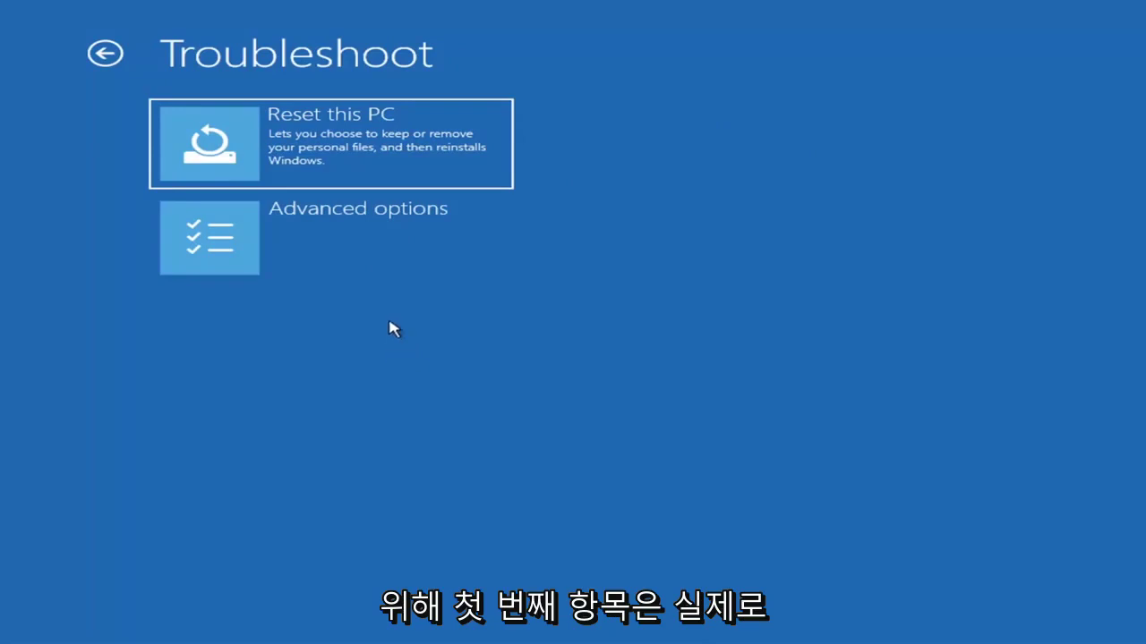
click(363, 243)
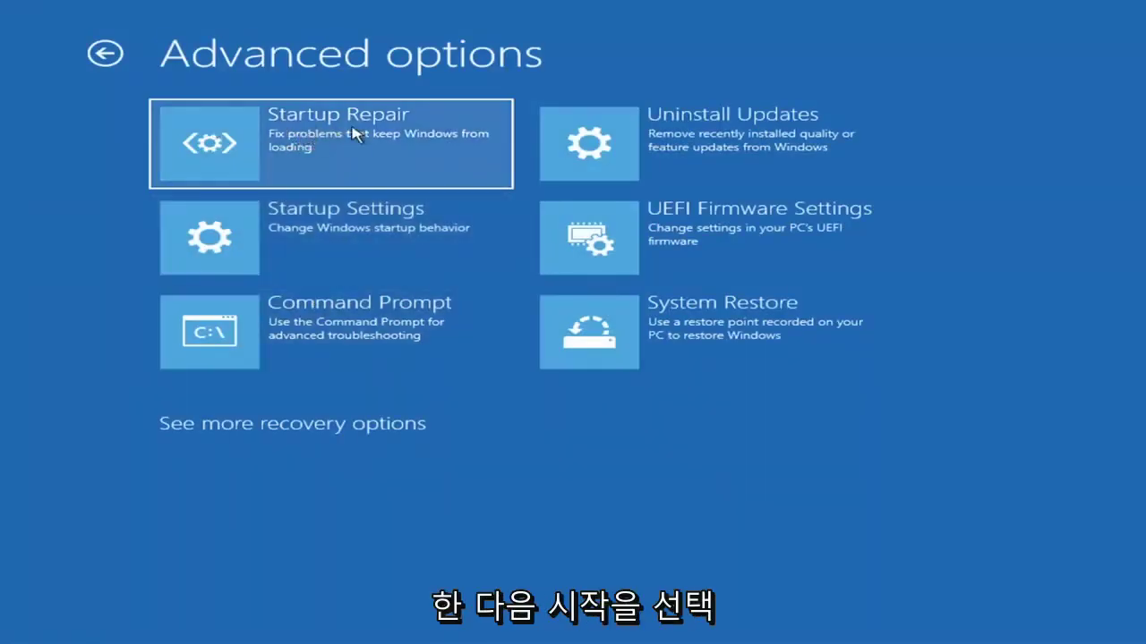
click(303, 158)
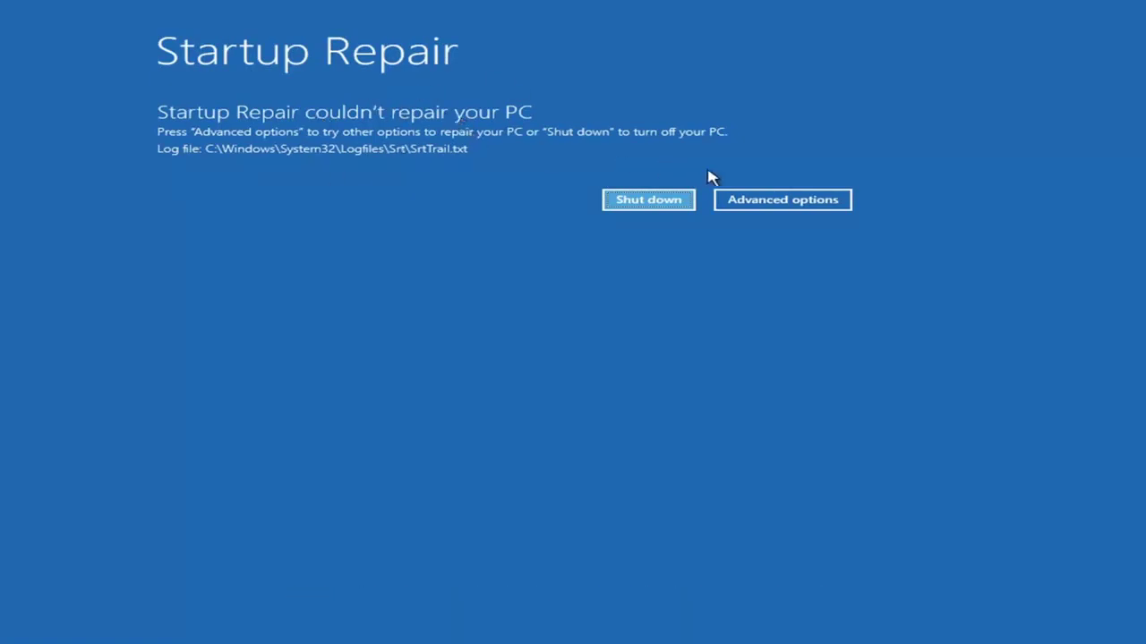
Go back to the advanced troubleshooting options and review the Startup Settings page and the Uninstall Updates choices
click(796, 199)
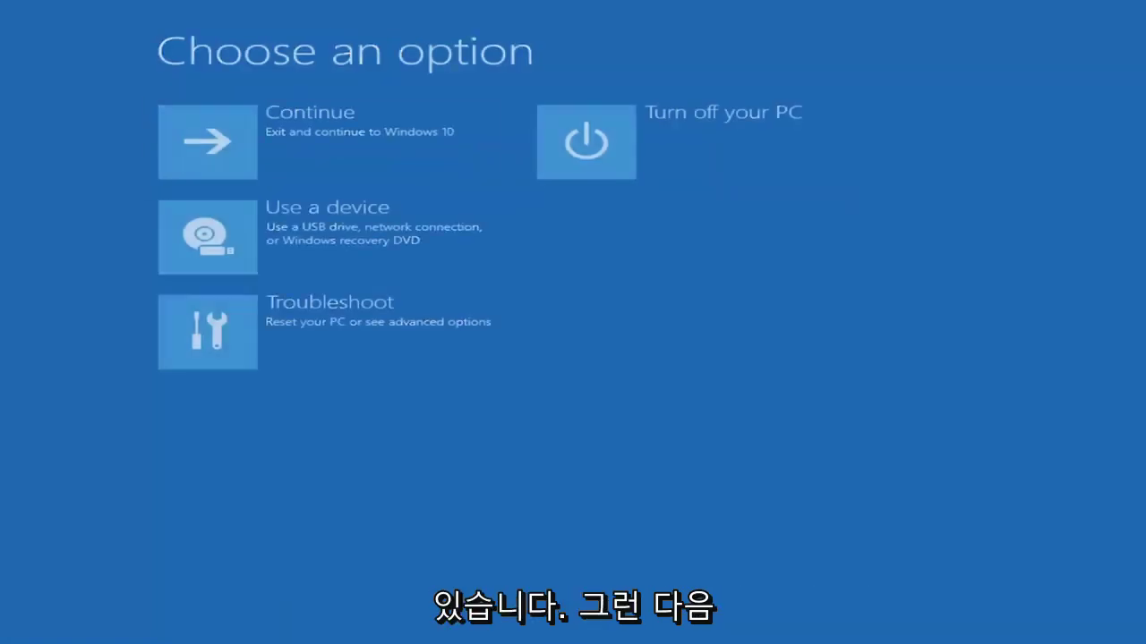
click(353, 335)
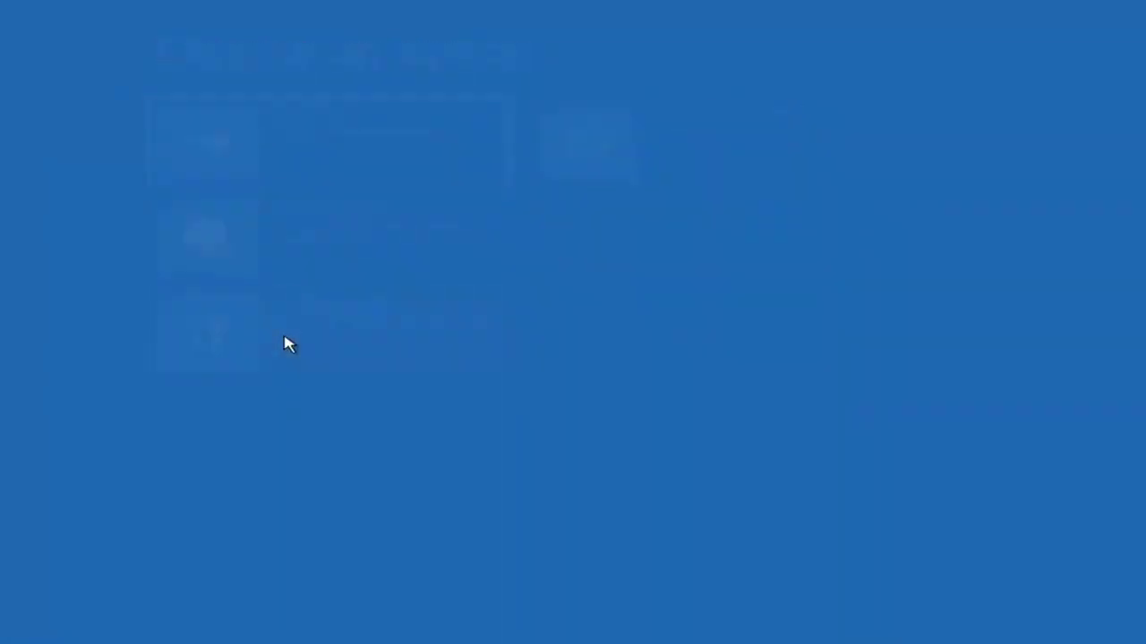
click(299, 252)
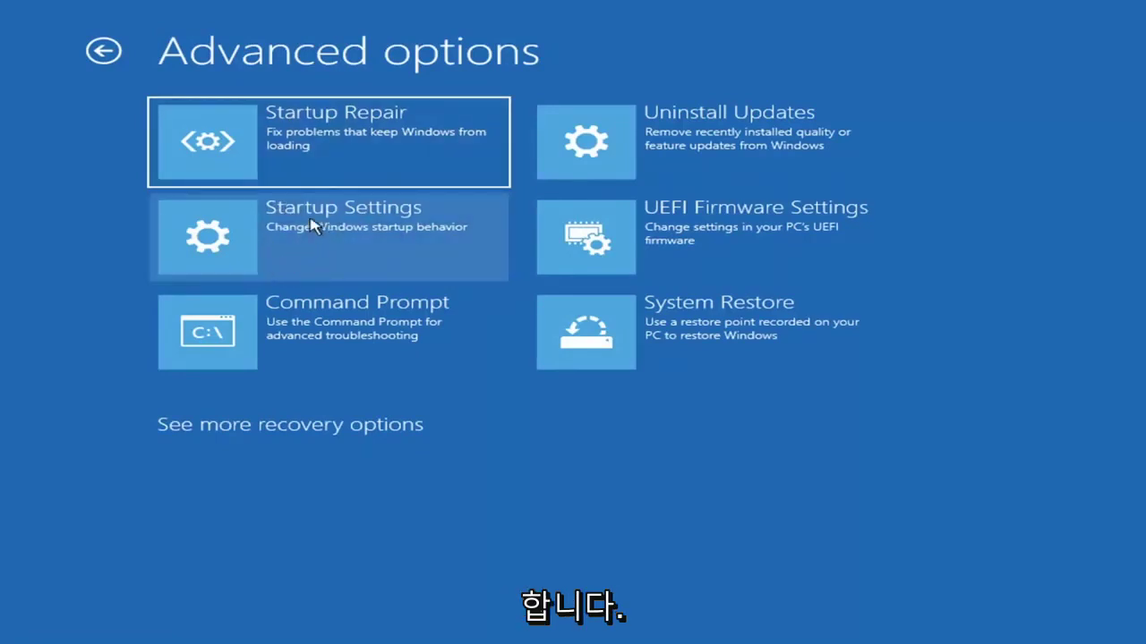
click(295, 237)
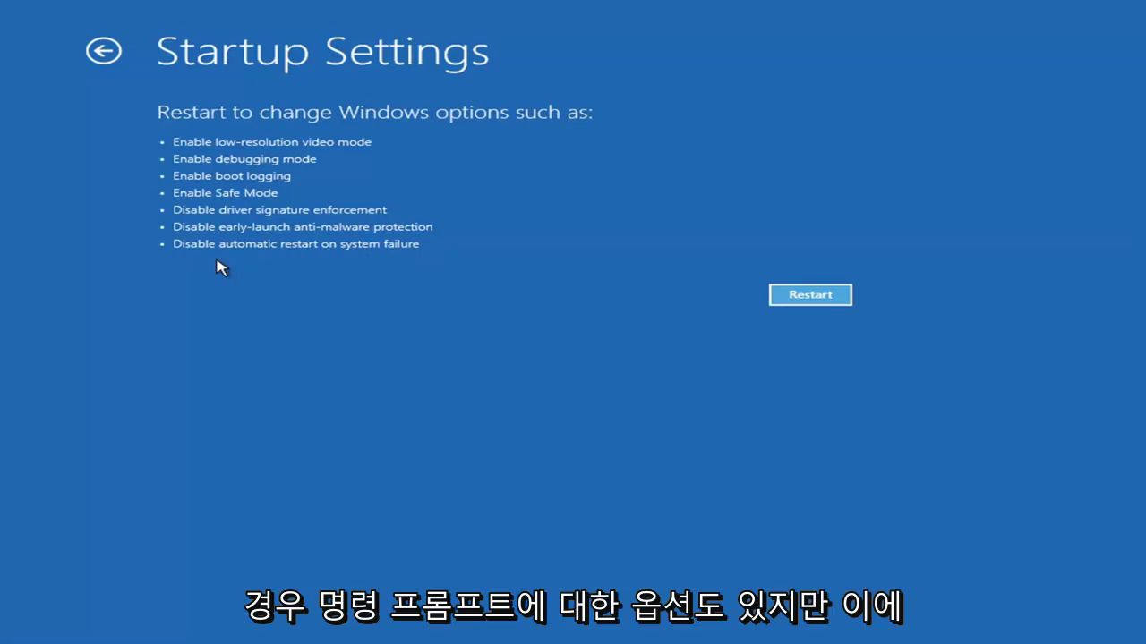
click(92, 52)
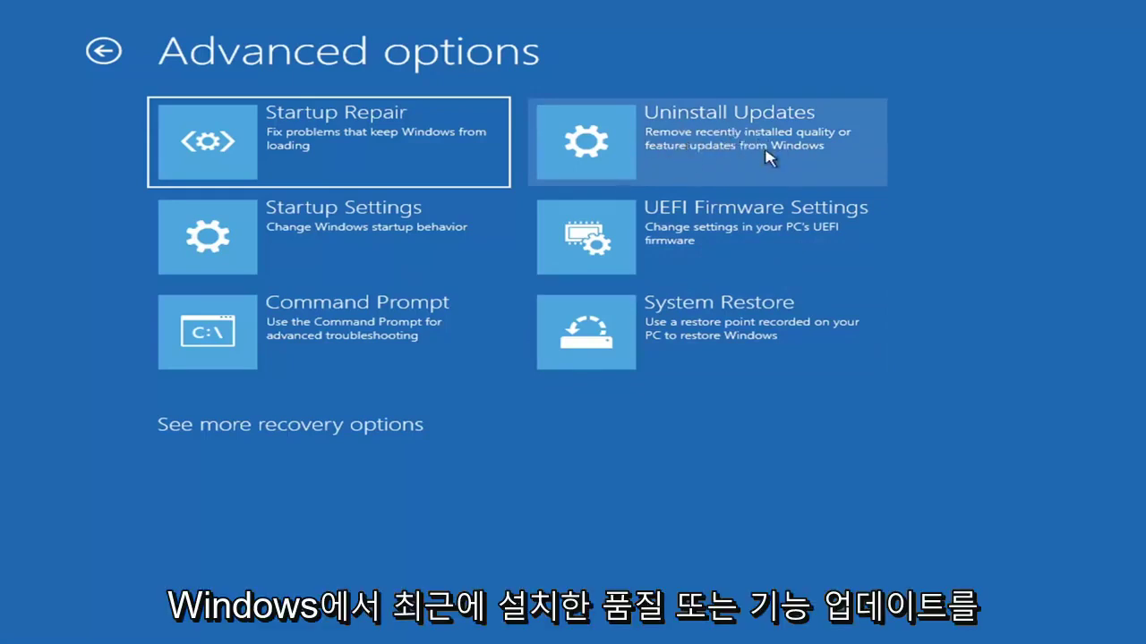
click(669, 147)
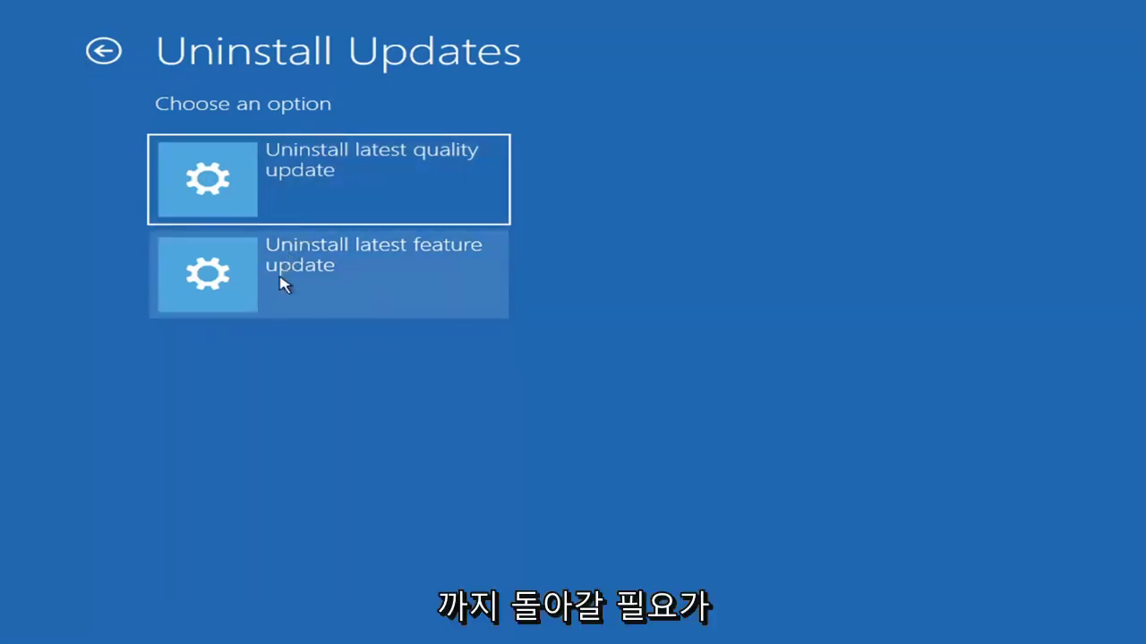
click(117, 50)
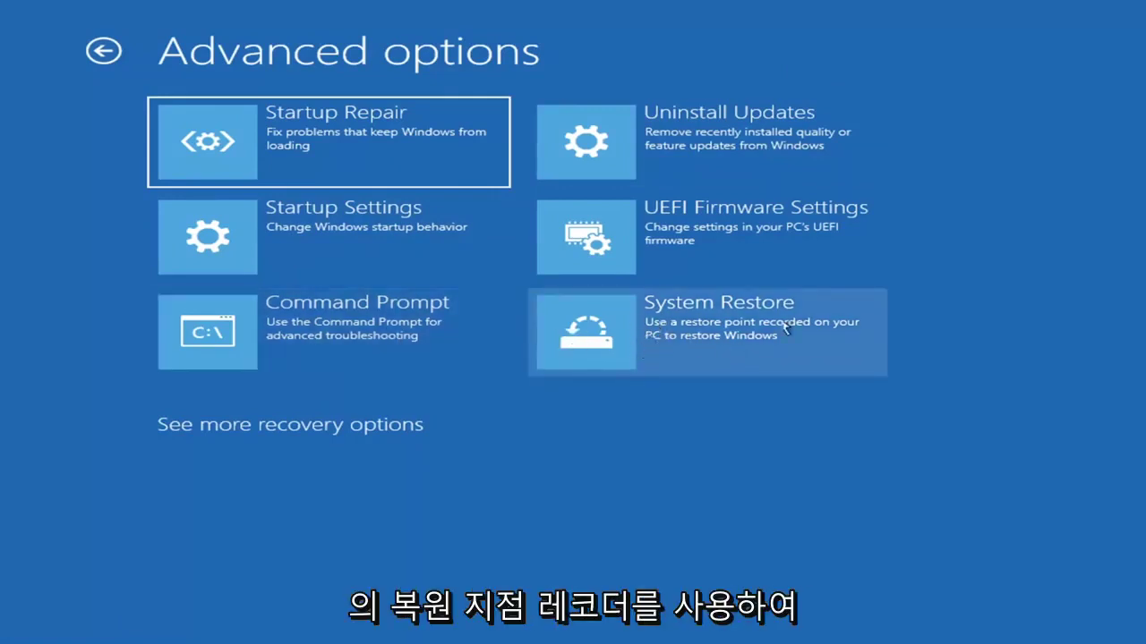
Open System Restore and choose the "Before Updates" restore point dated 7/9/2021 12:37:05 PM
click(743, 344)
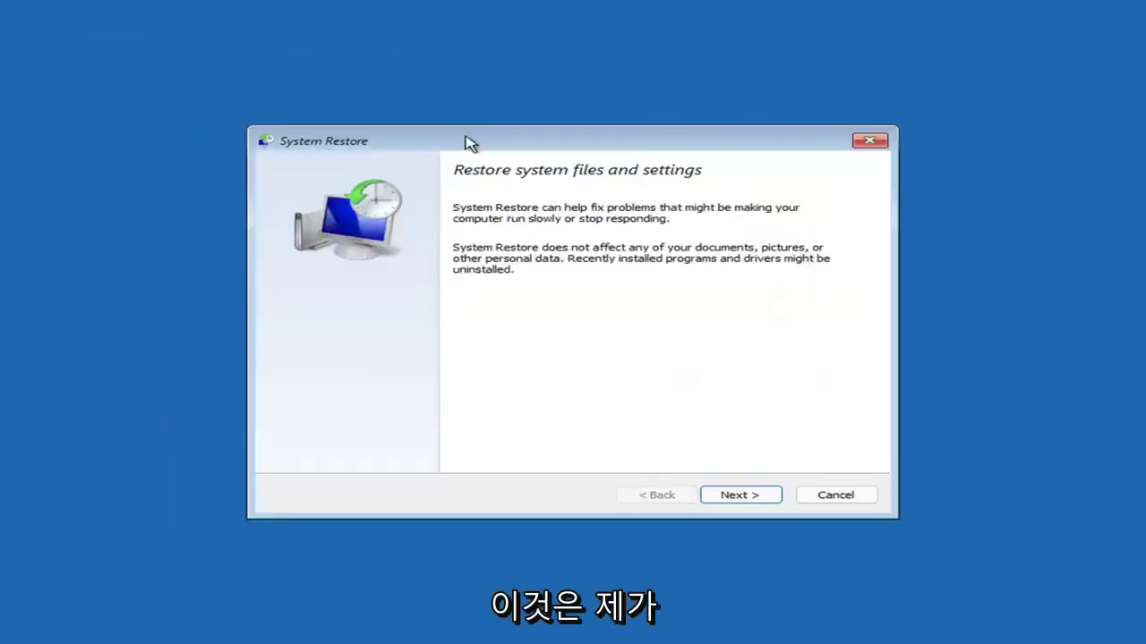
click(730, 495)
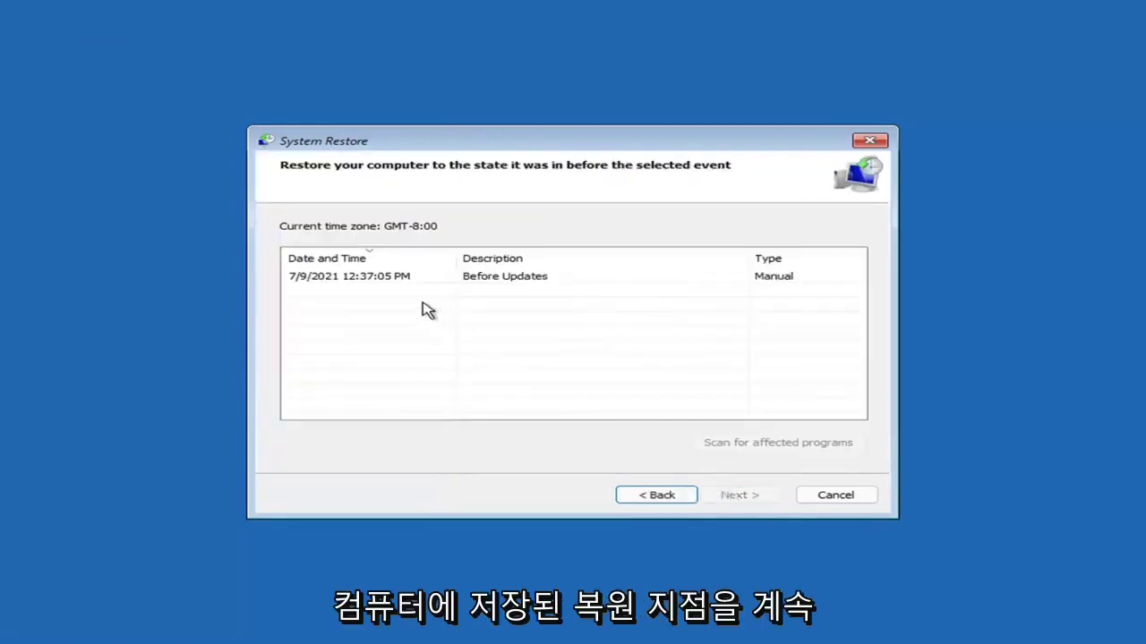
click(352, 280)
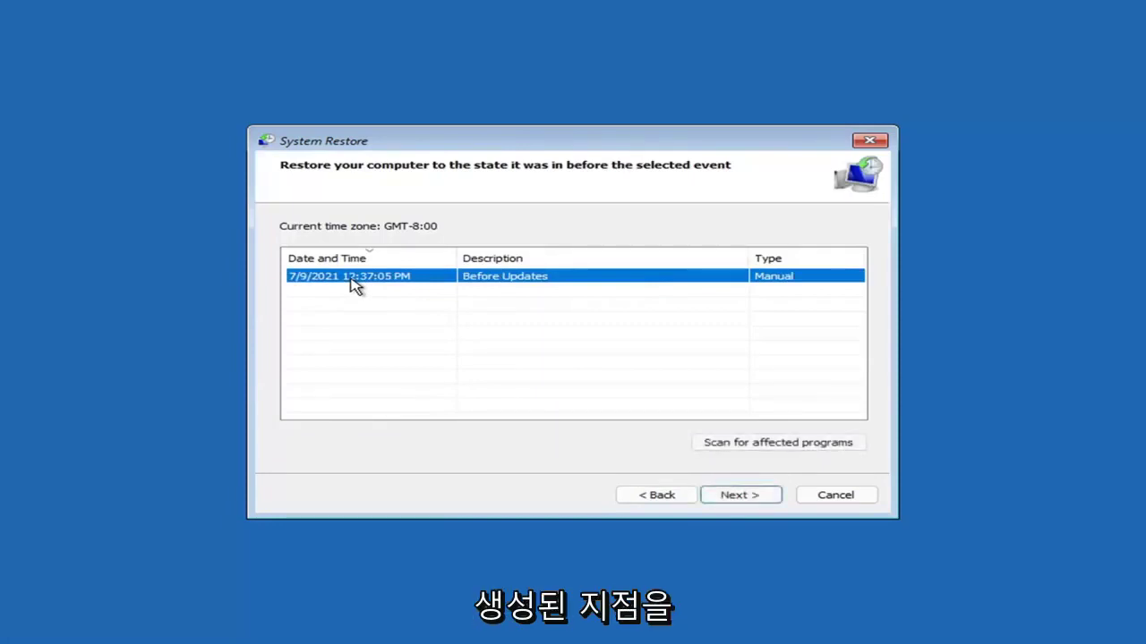
click(751, 499)
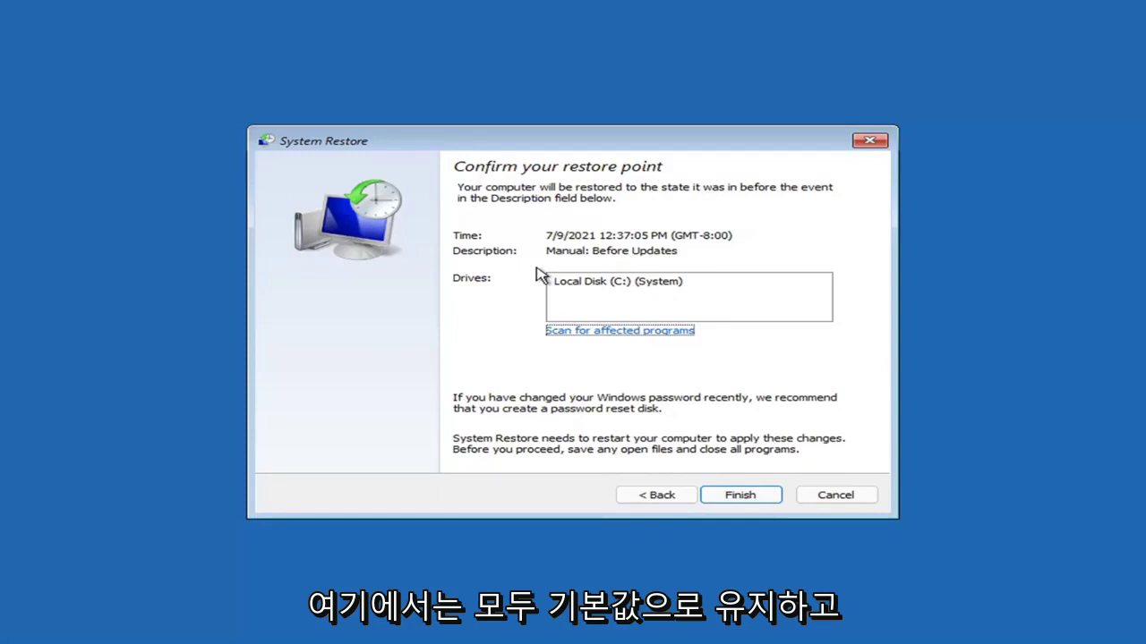
Carry out the system restore, restart the computer, and dismiss the completion message on the desktop
click(740, 499)
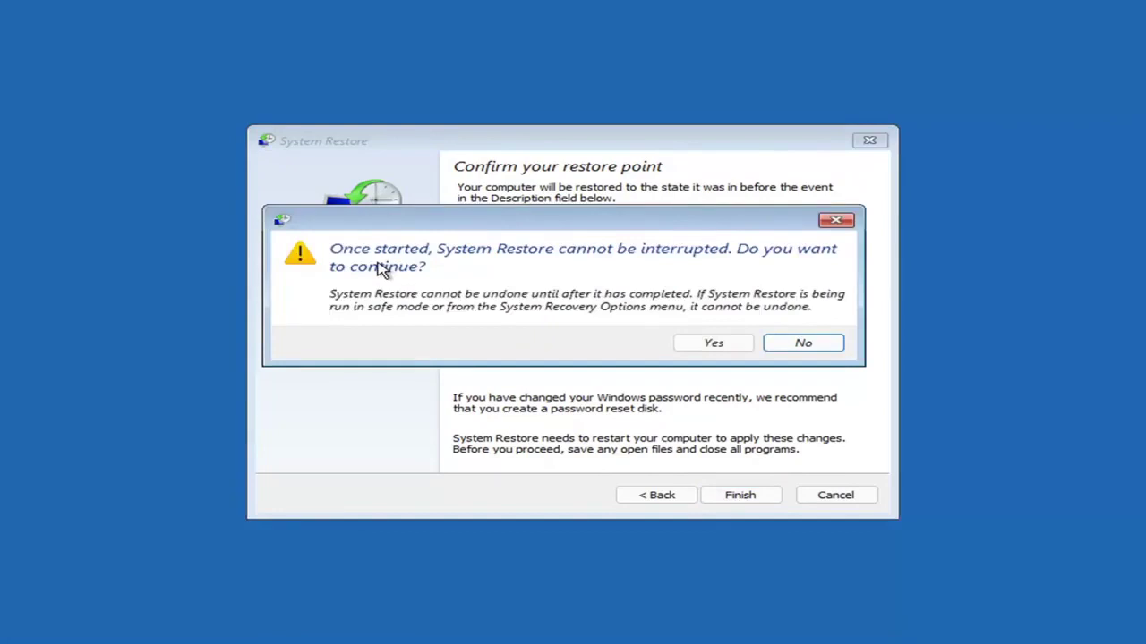
click(716, 348)
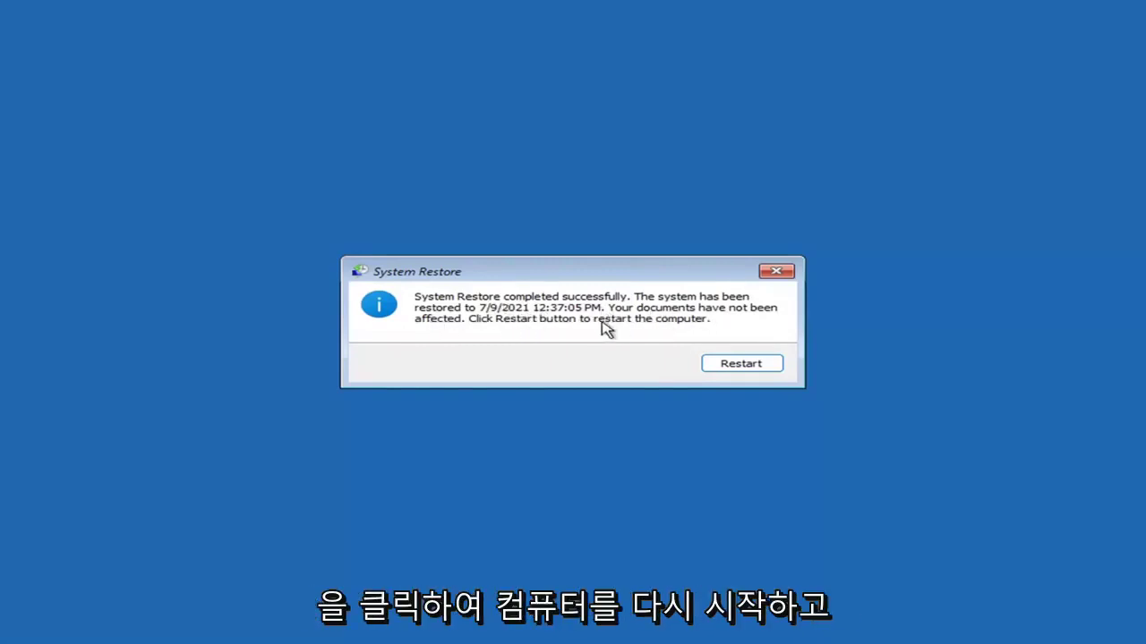
click(732, 368)
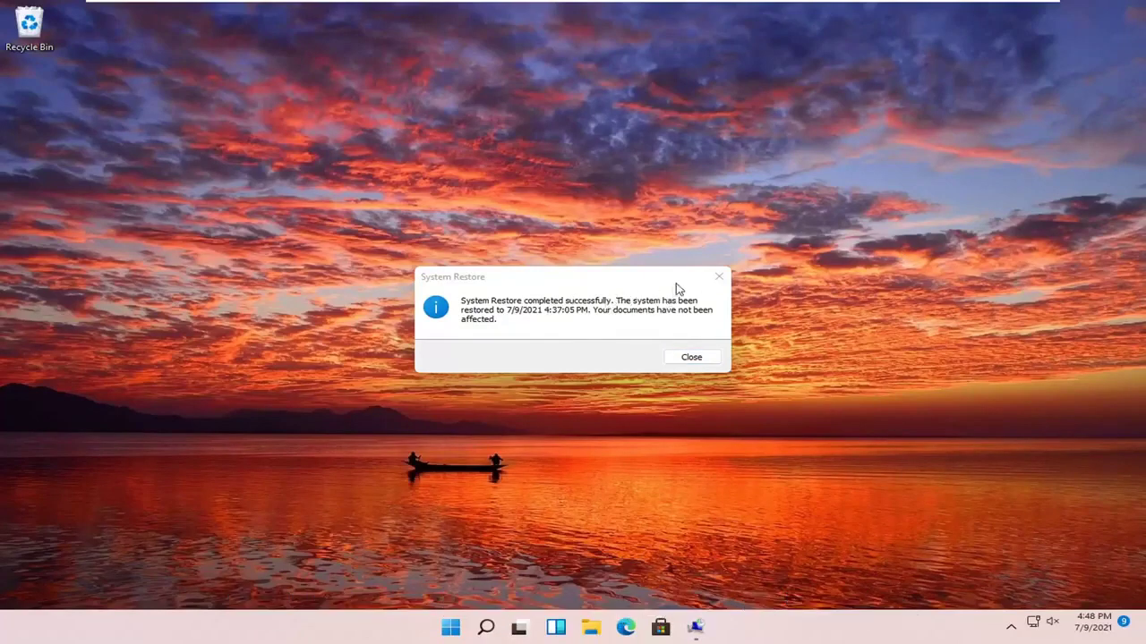
click(718, 276)
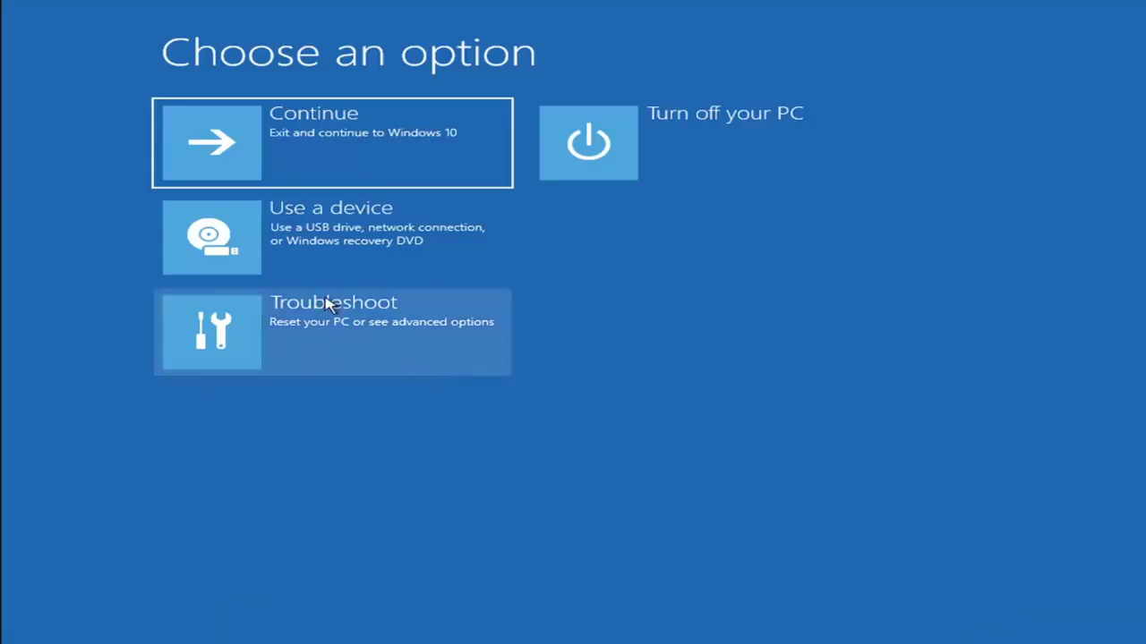
Examine the Reset this PC choices for keeping or removing files, and return to the initial recovery options
click(295, 347)
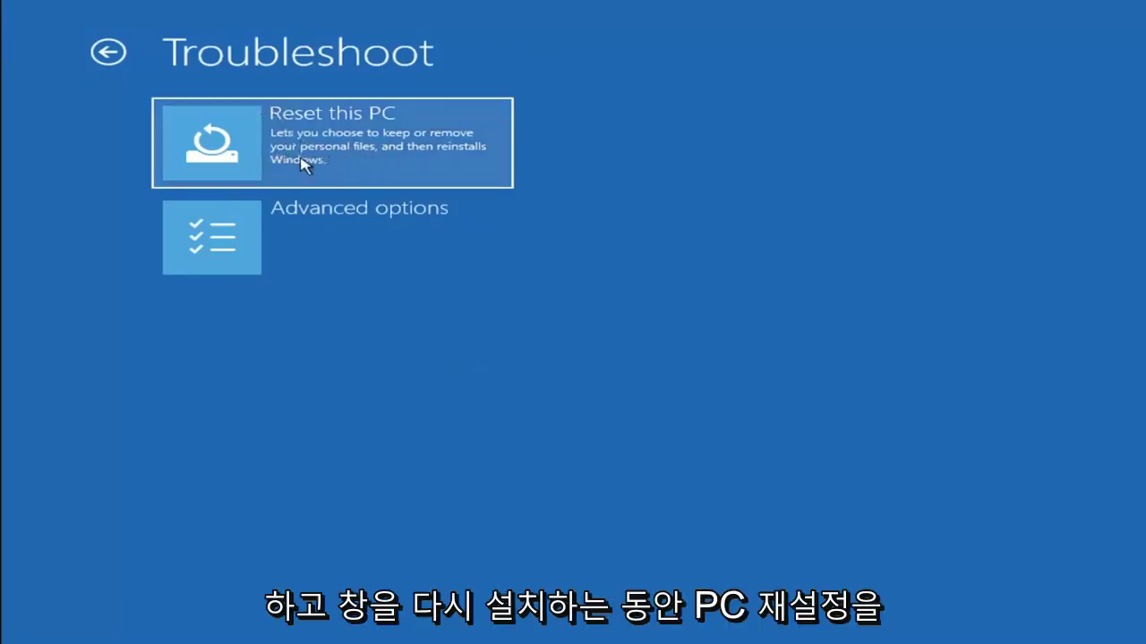
click(376, 163)
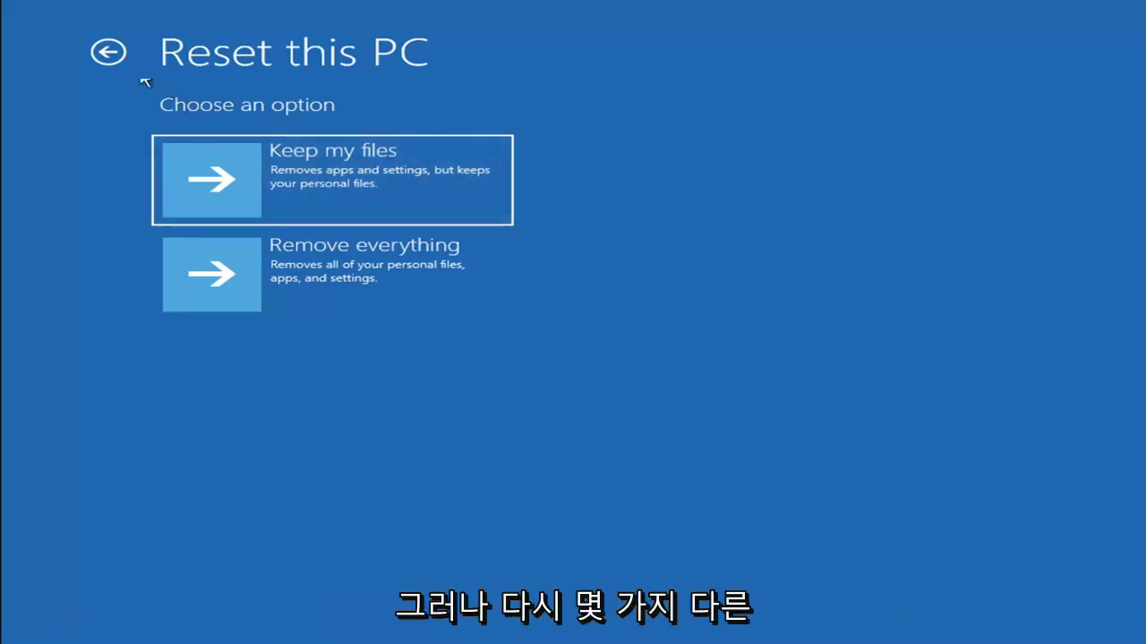
click(119, 59)
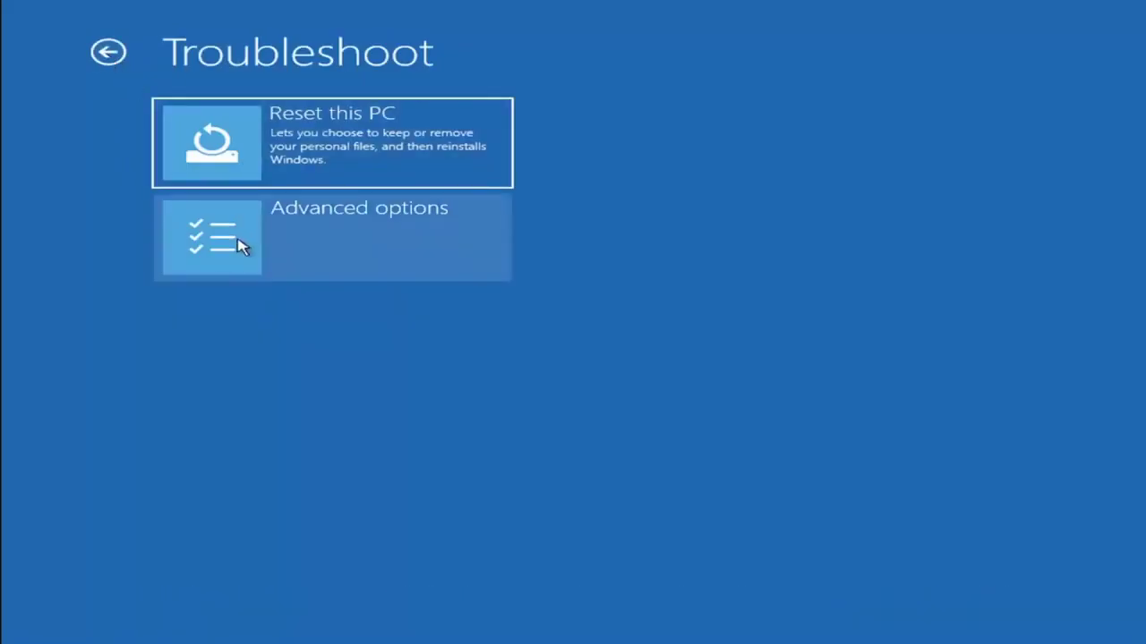
click(117, 55)
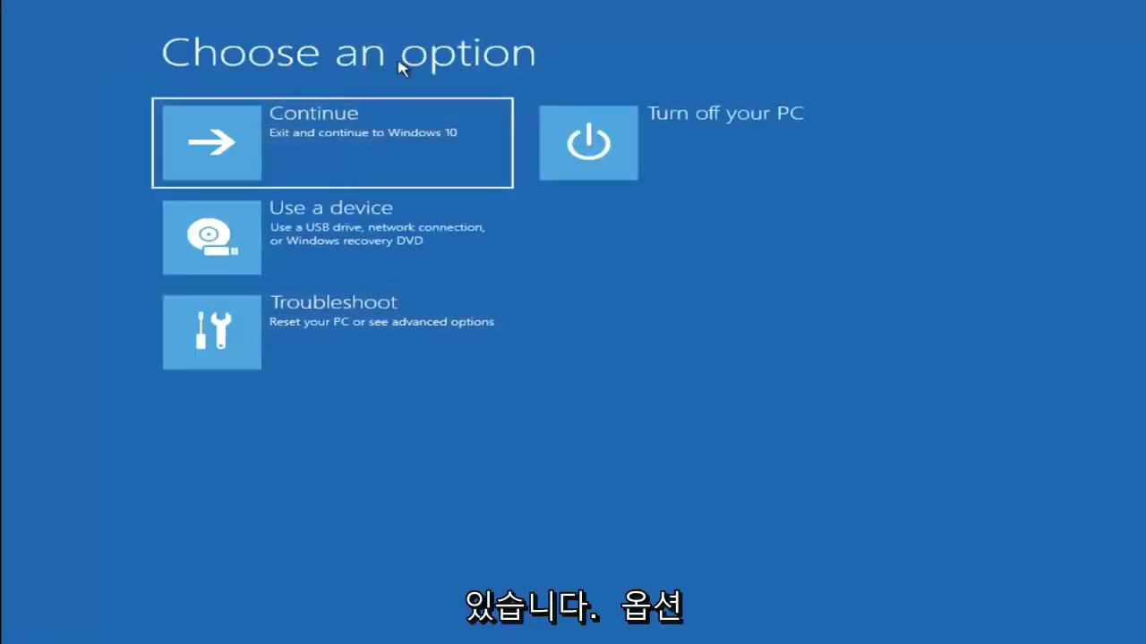
Open Command Prompt from the advanced troubleshooting options
click(349, 339)
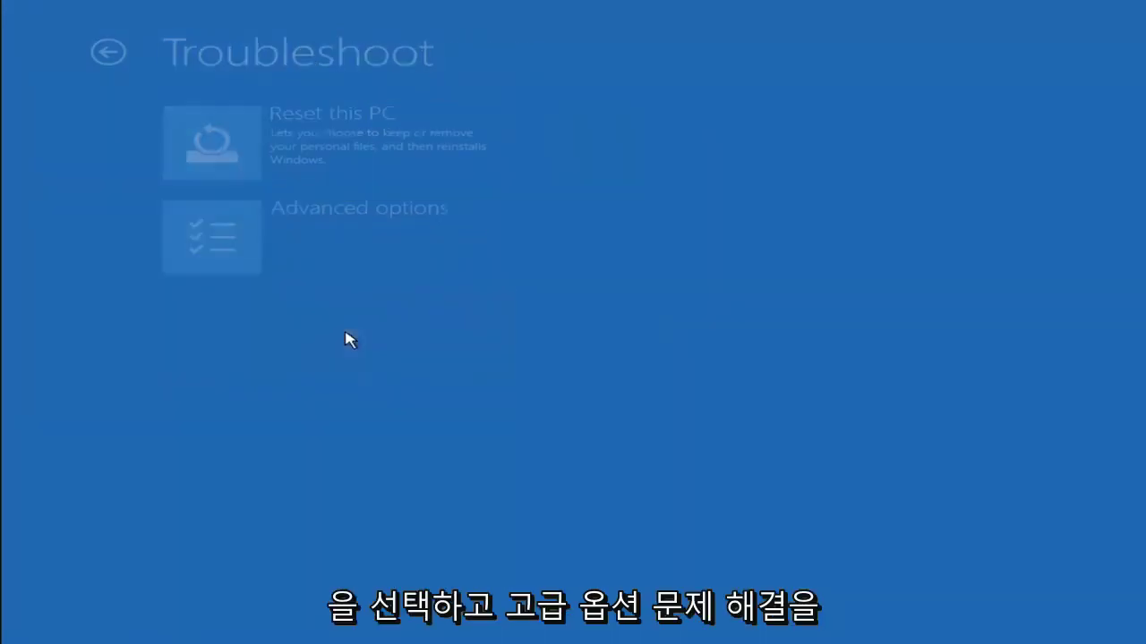
click(345, 248)
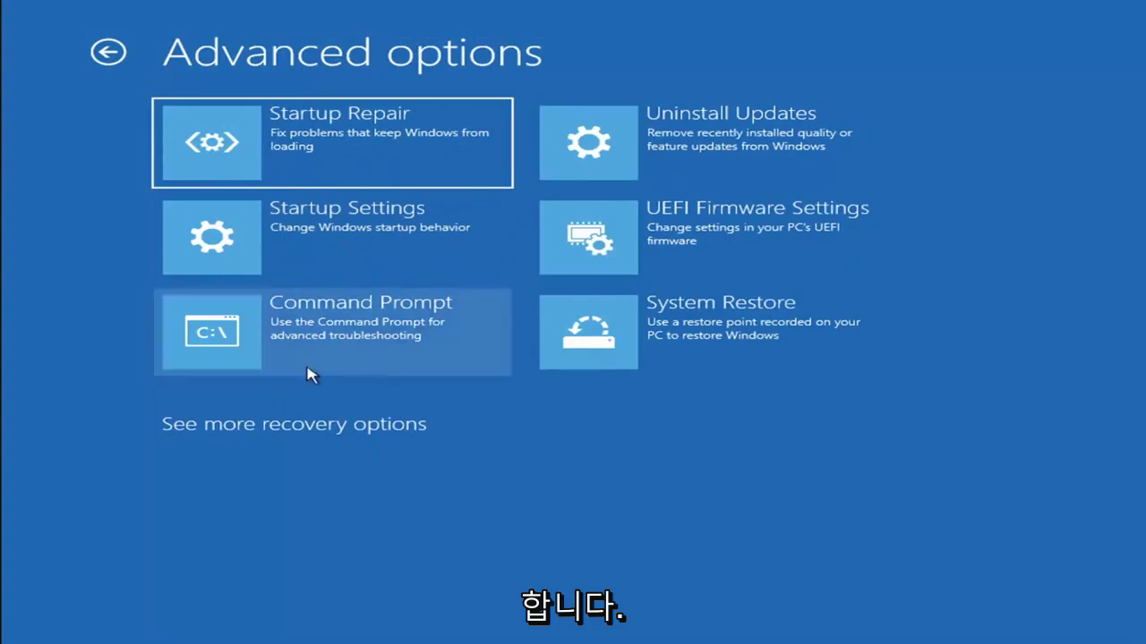
click(283, 338)
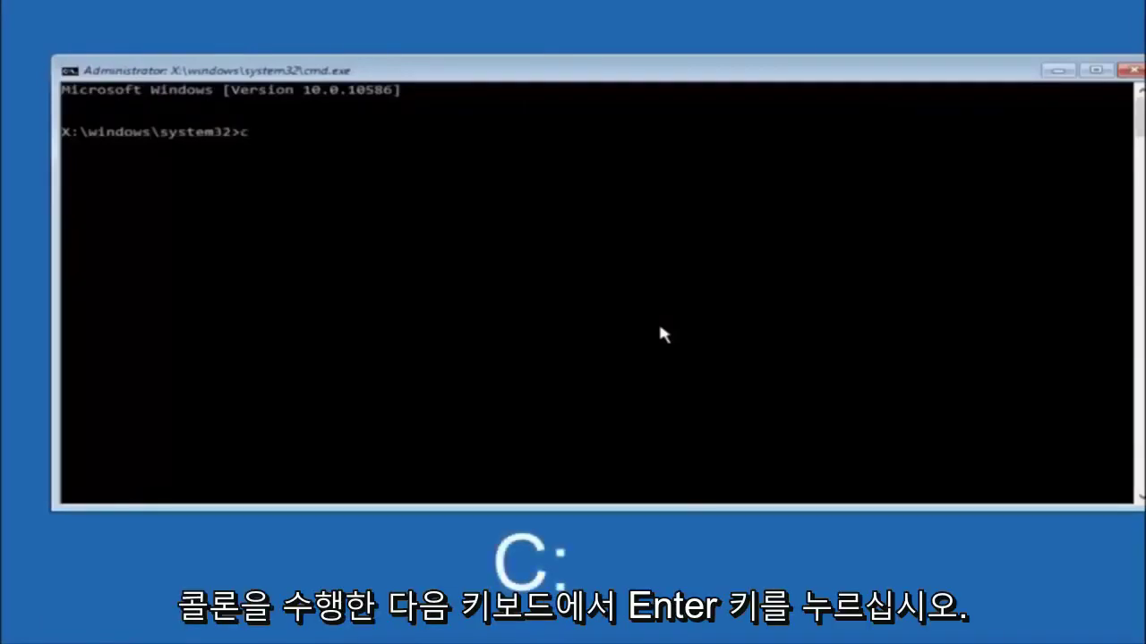
Switch to the C: drive and list its directory contents with dir
key(Return)
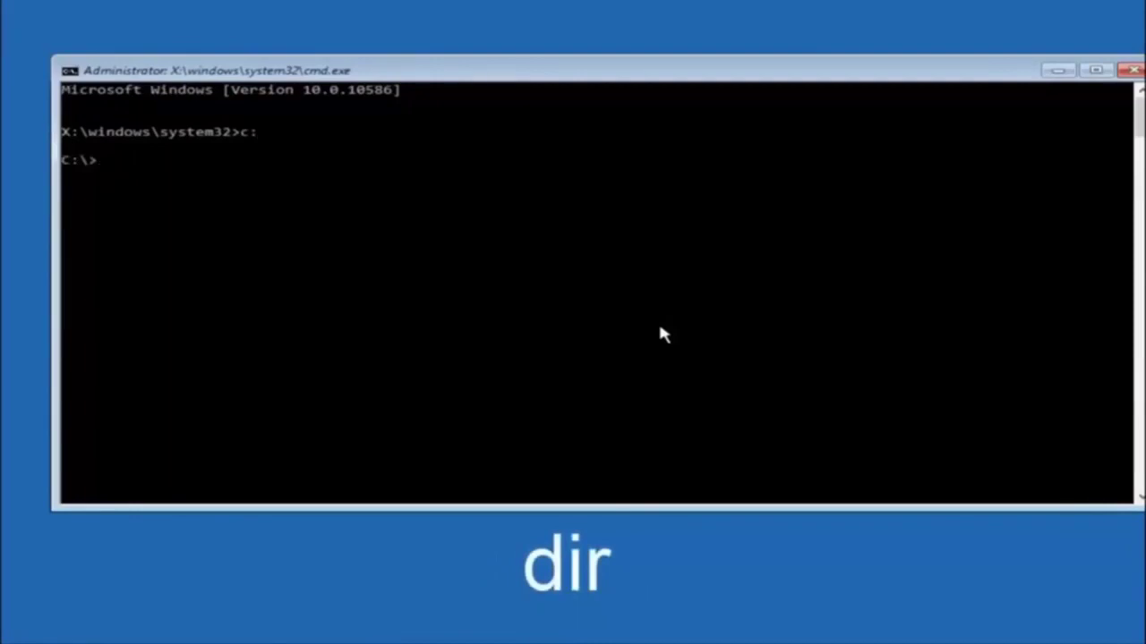
text(dir)
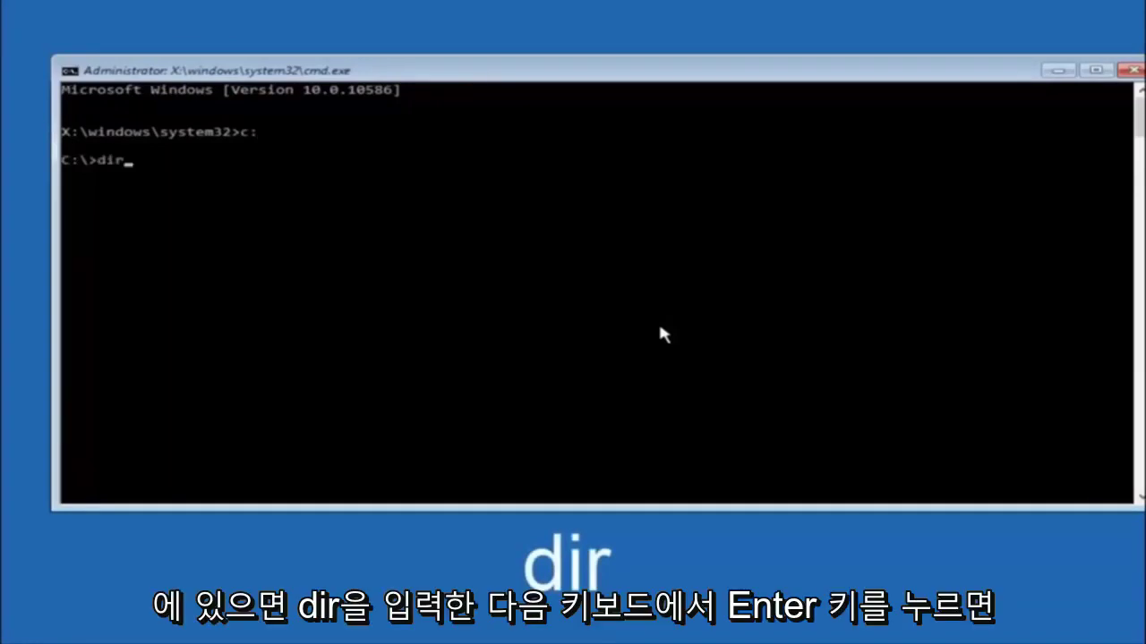
key(Return)
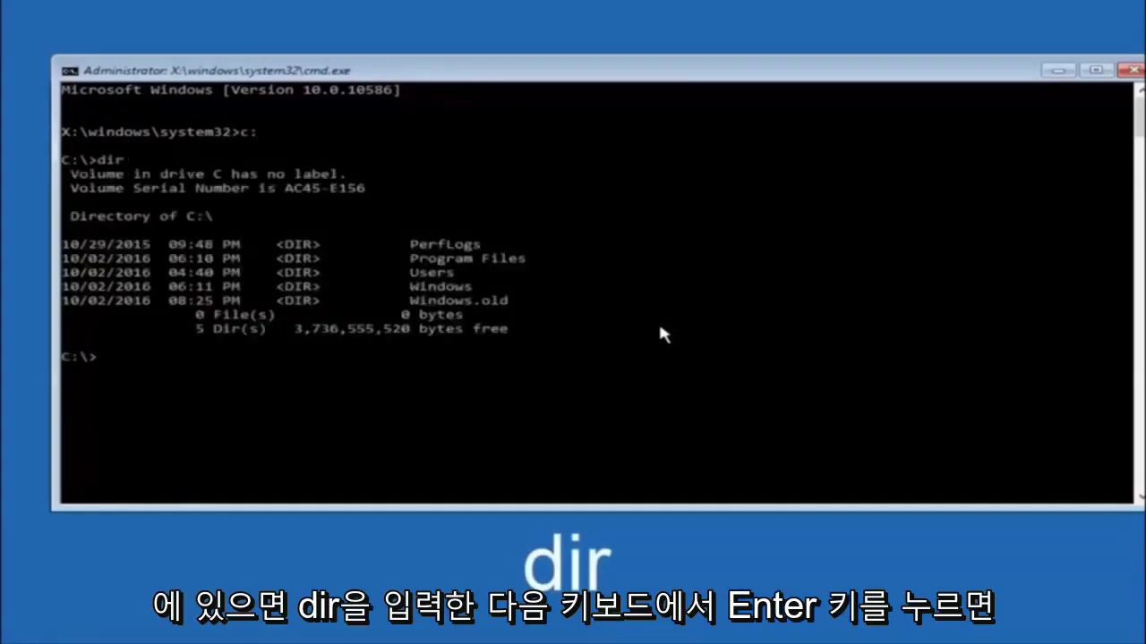
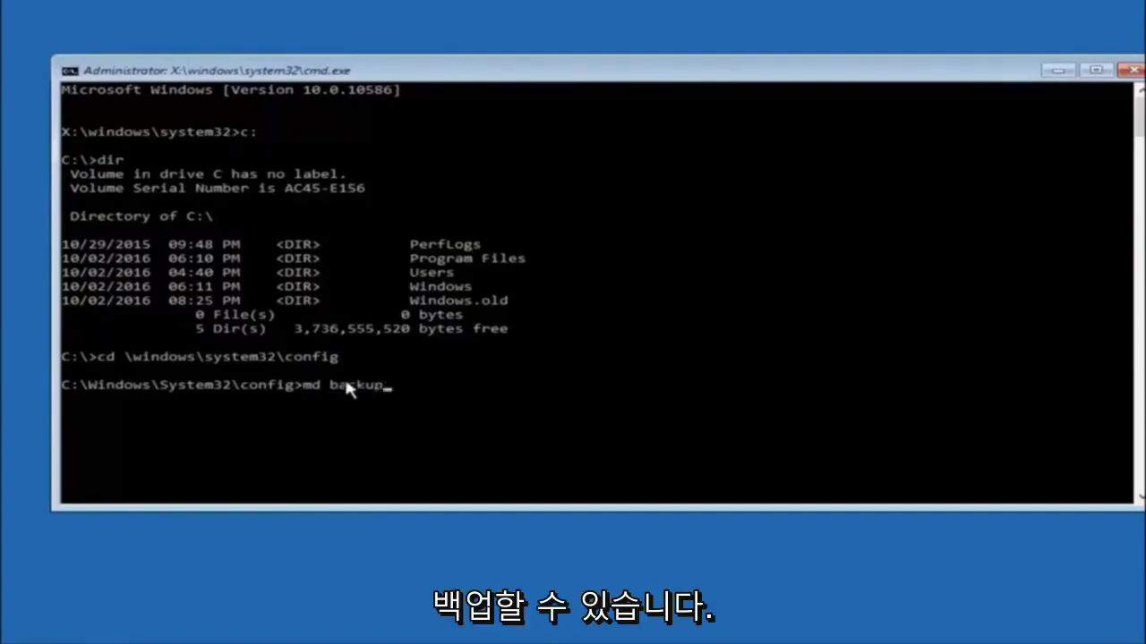
Create a folder named backup in C:\Windows\System32\config and copy all files into it with copy *.* backup
key(Return)
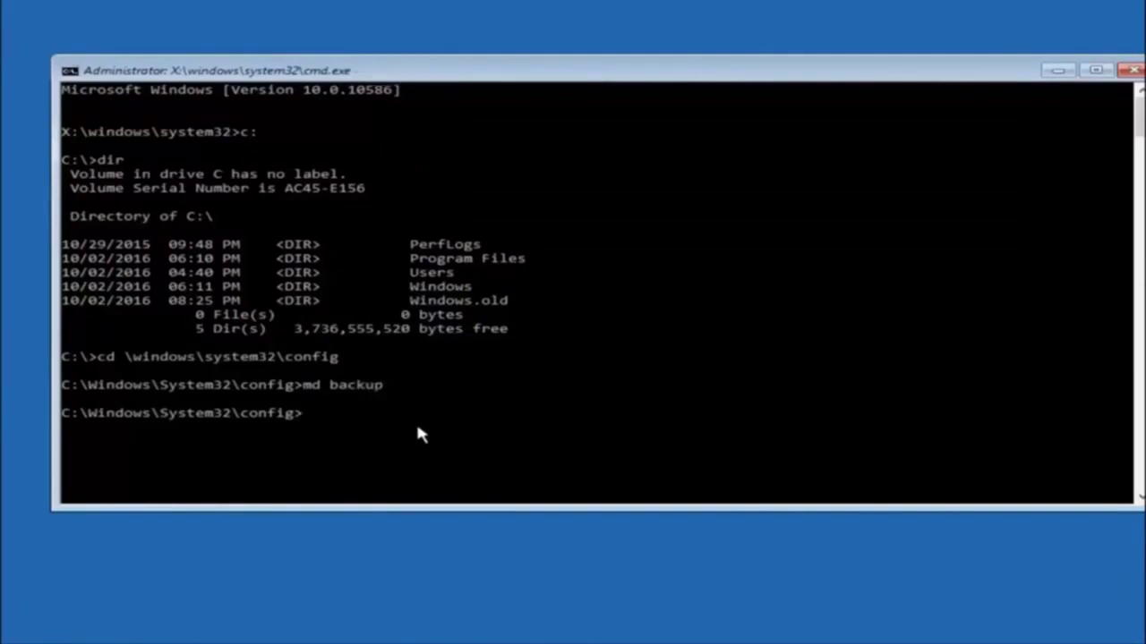
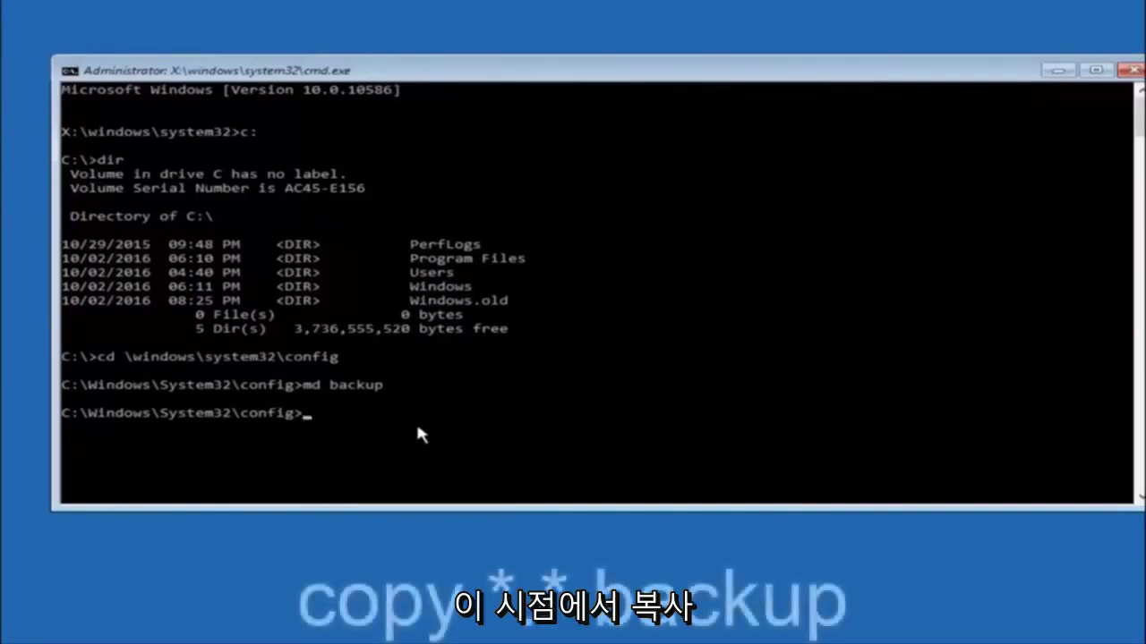
text(copy *.* )
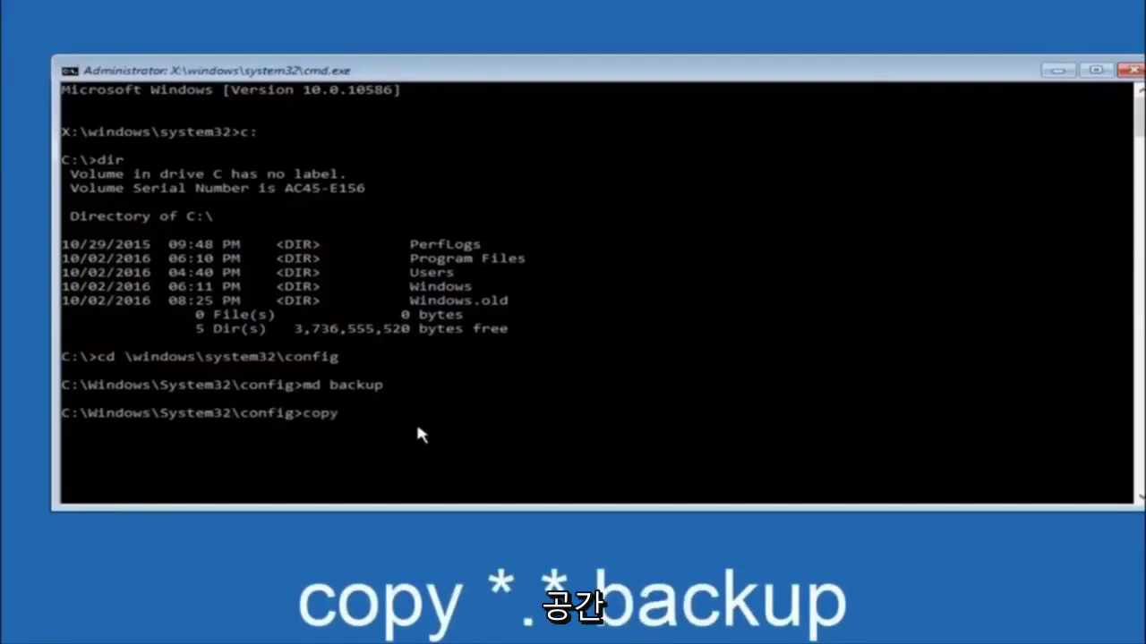
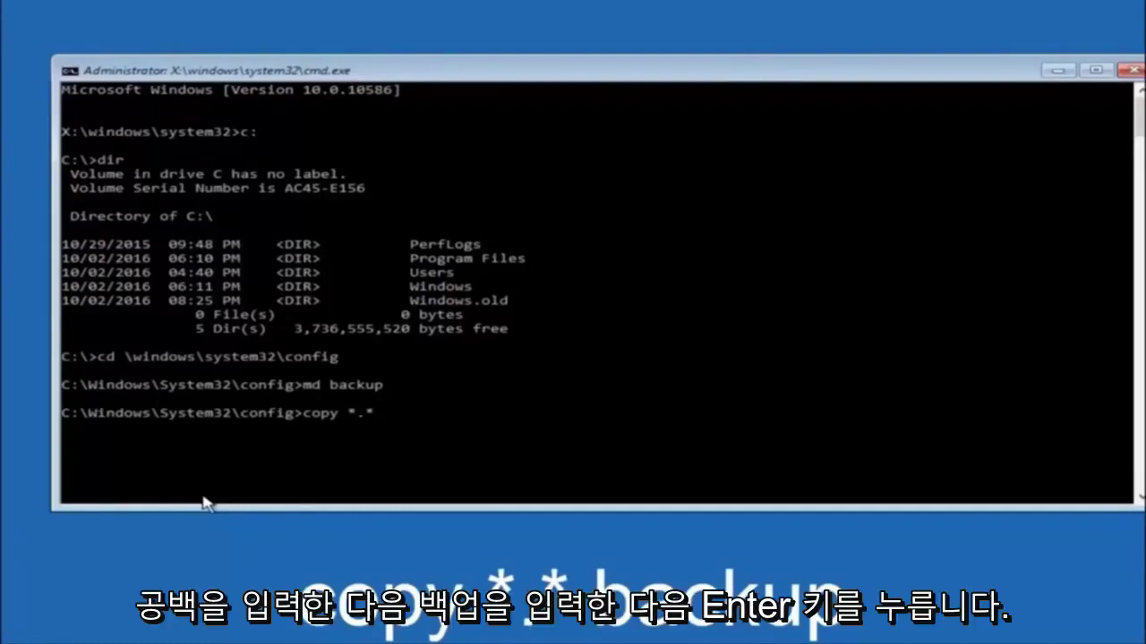
text(backup)
key(Return)
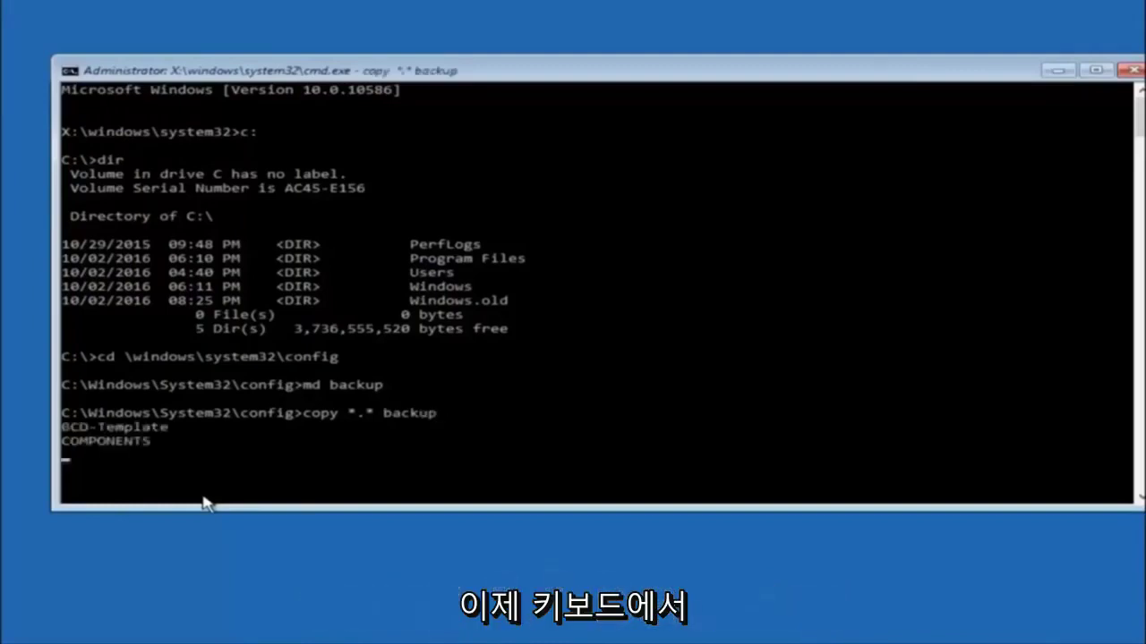
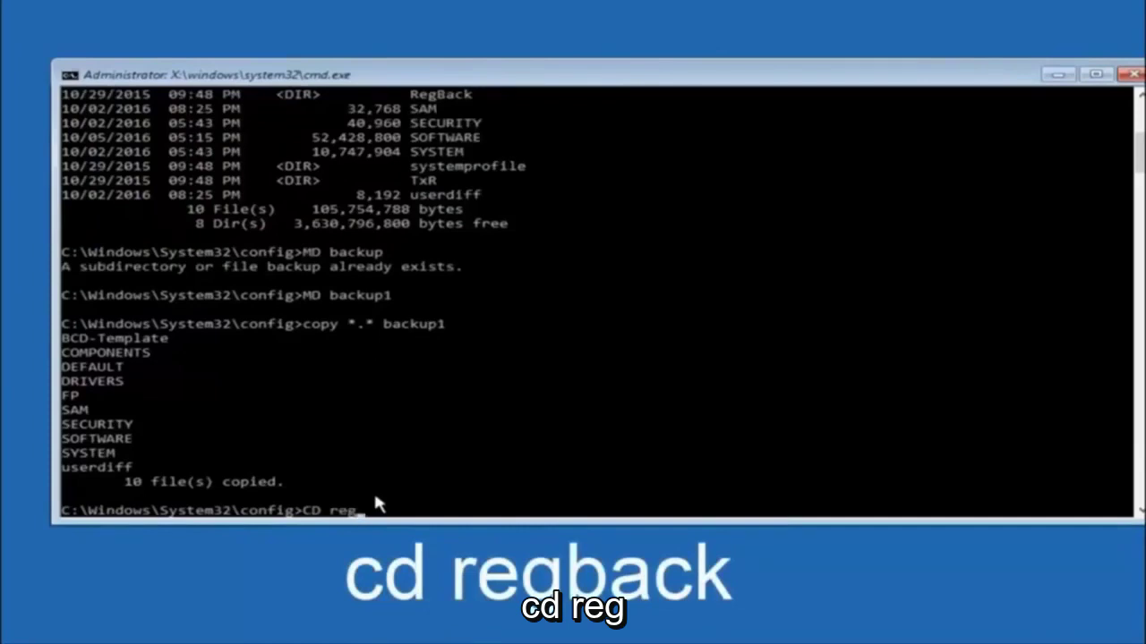
Change to the RegBack folder inside C:\Windows\System32\config with CD regback and list its contents with dir
text(back)
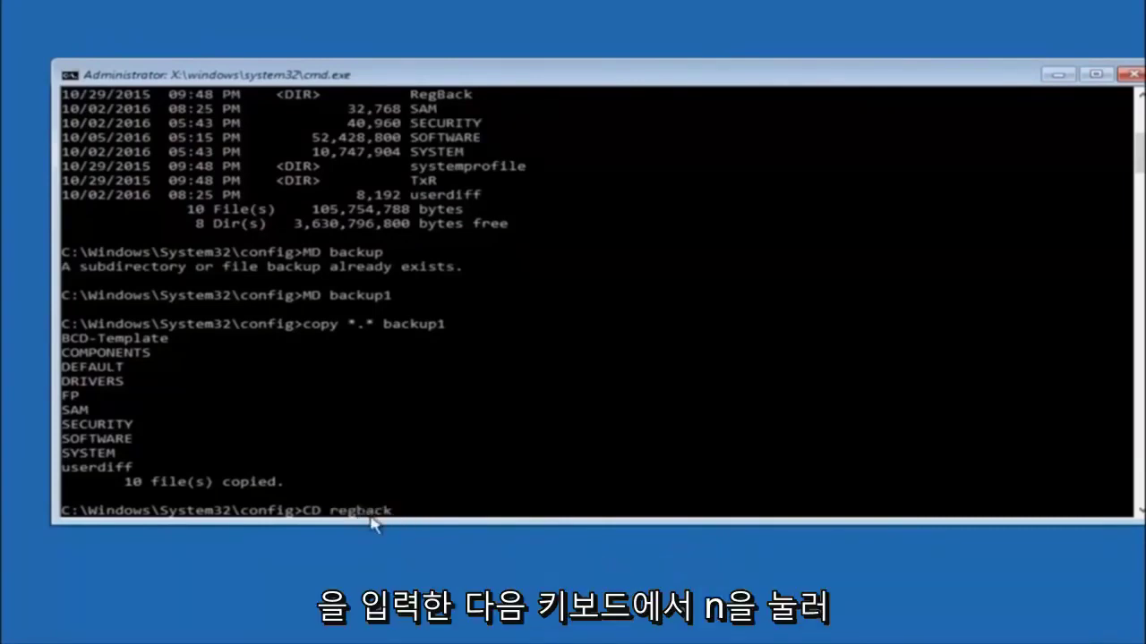
key(Return)
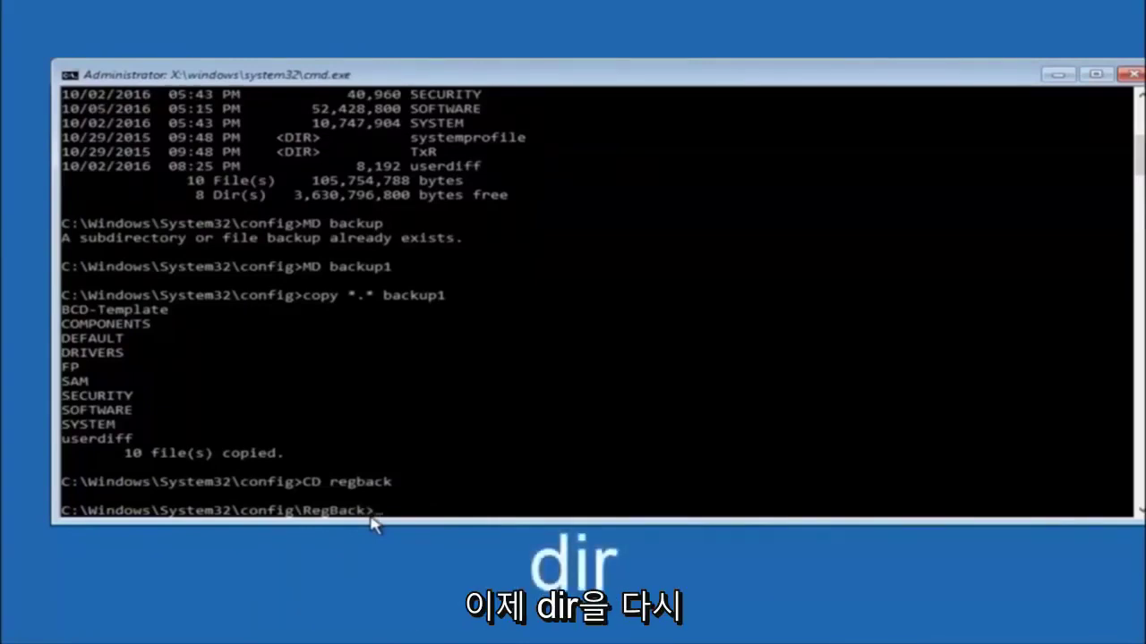
text(dir)
key(Return)
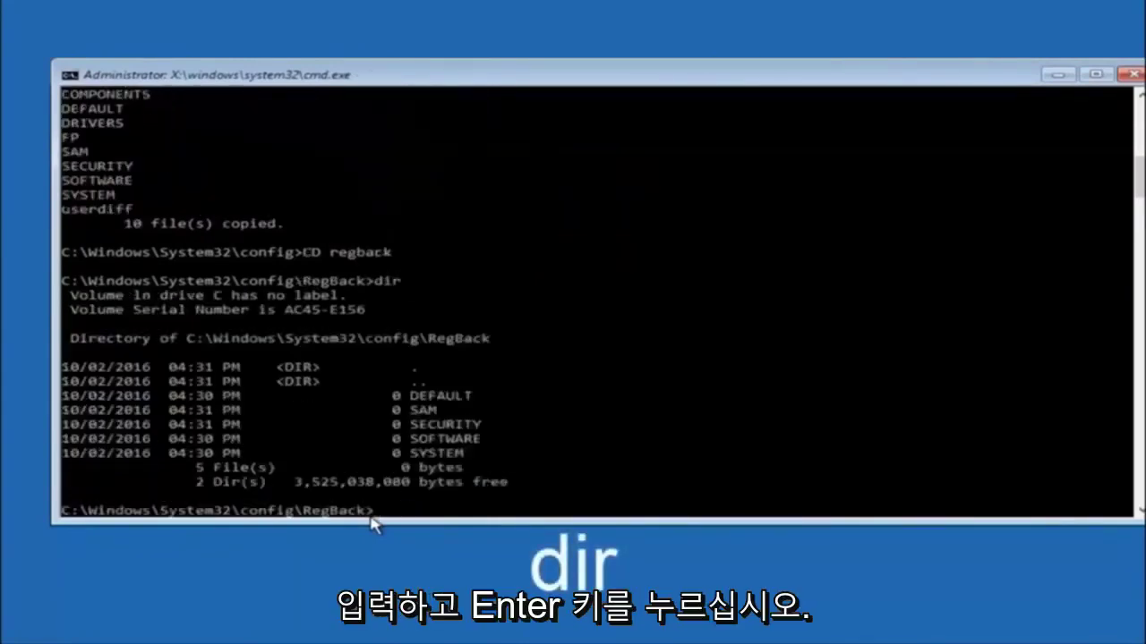
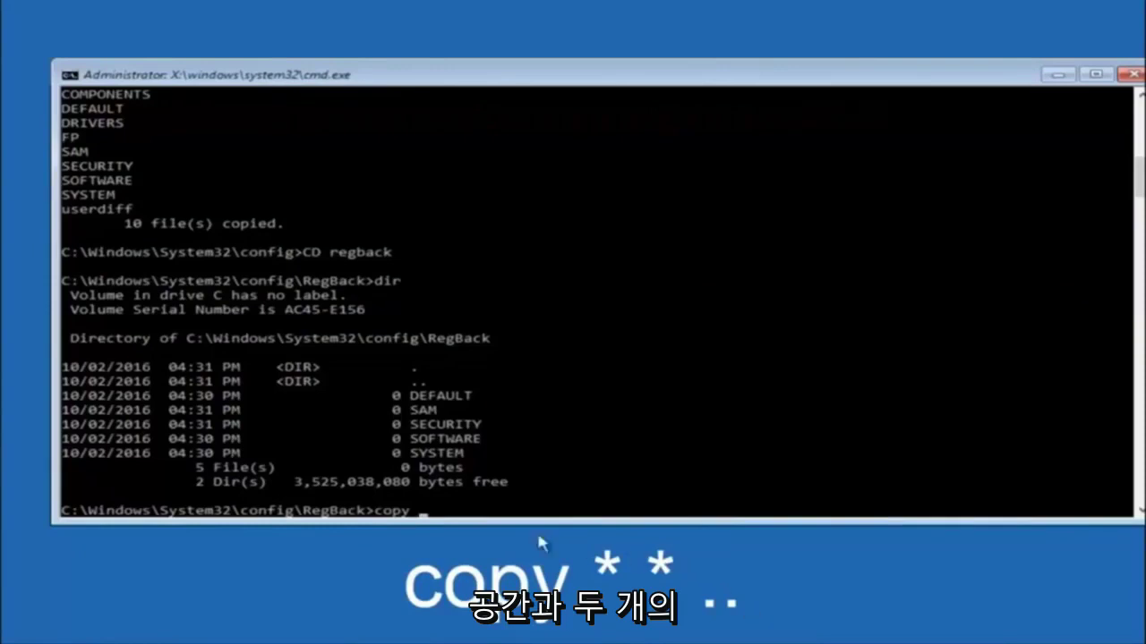
Copy all RegBack files into the parent config folder with copy *.* .., overwriting all existing files, and close Command Prompt
click(428, 515)
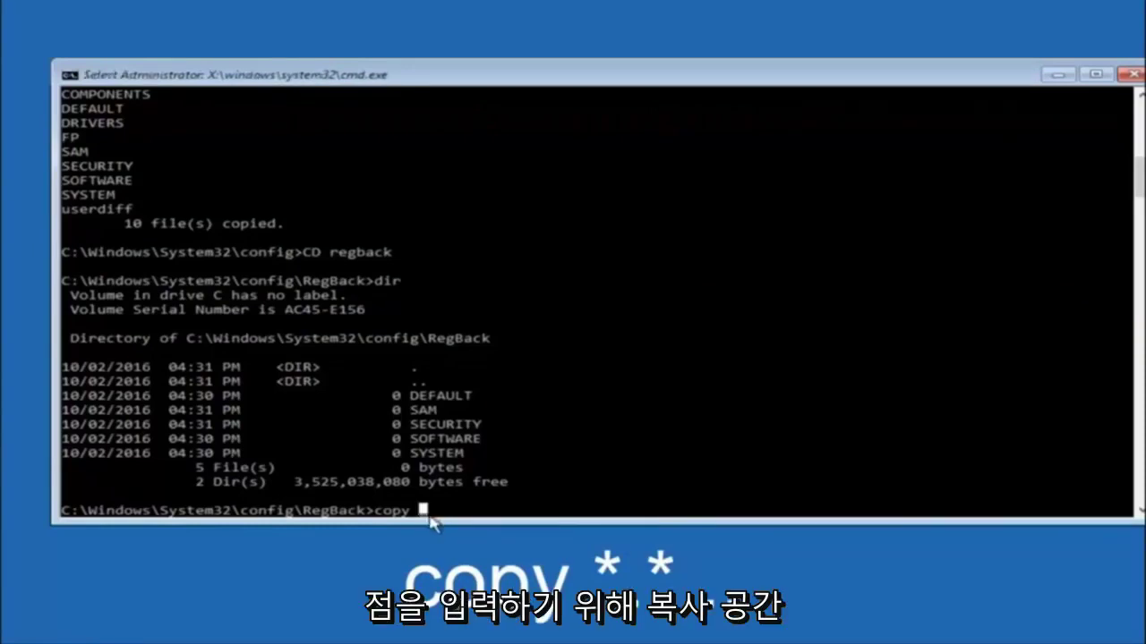
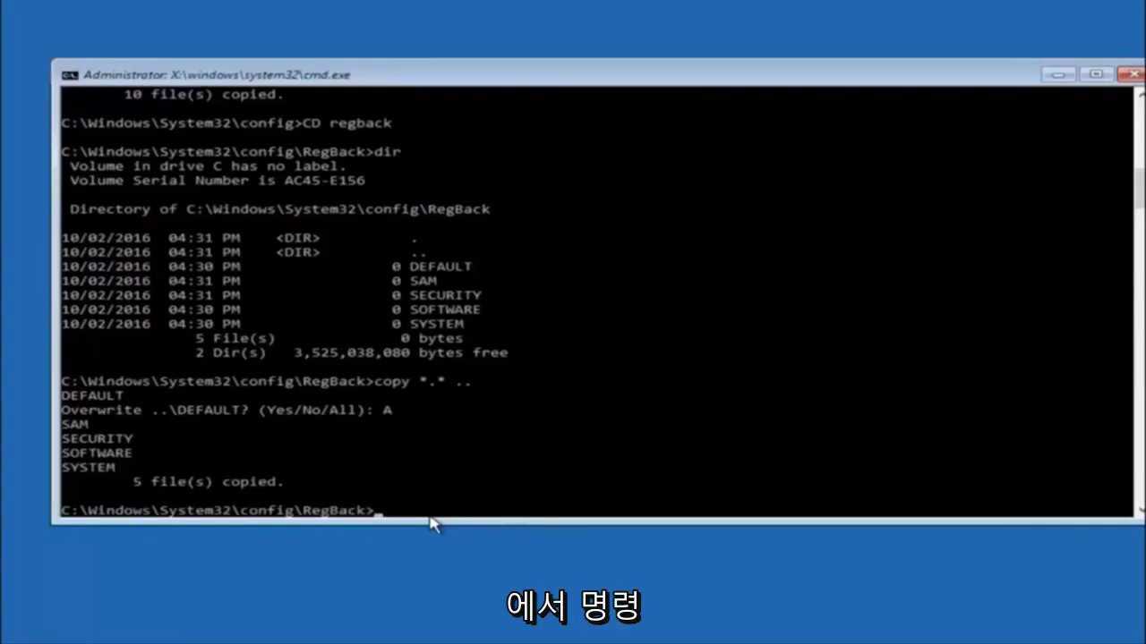
click(1132, 74)
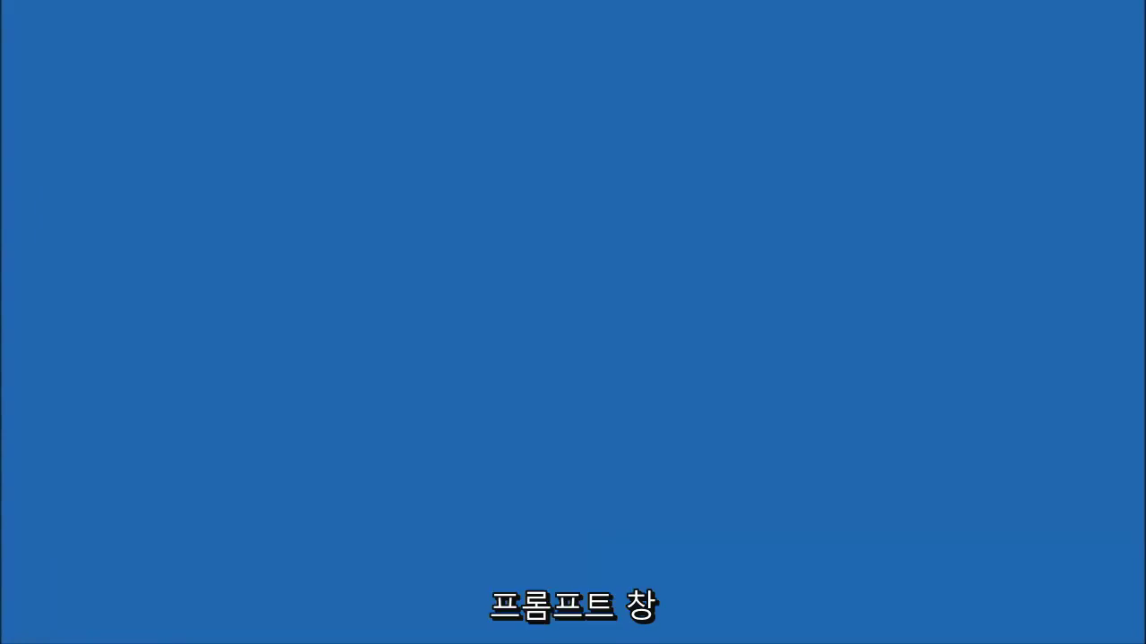